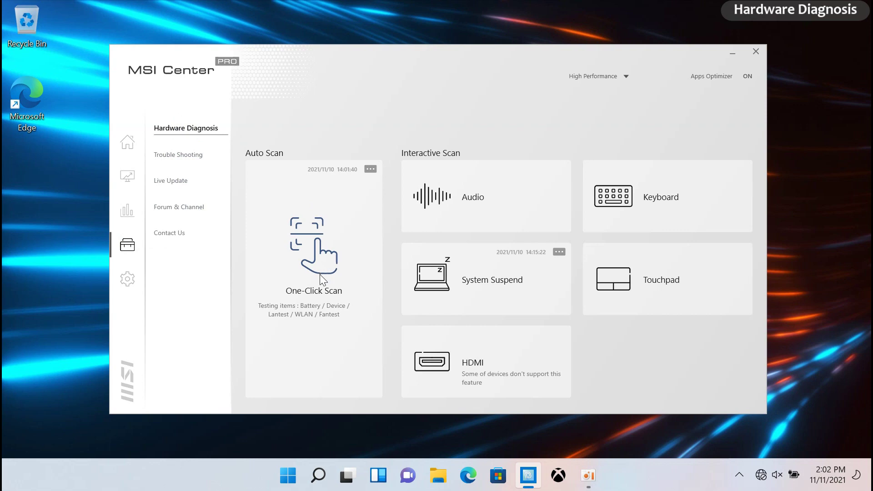
- Preview the One-Click Scan and the Audio test in Hardware Diagnosis, dismissing each without starting it
click(319, 276)
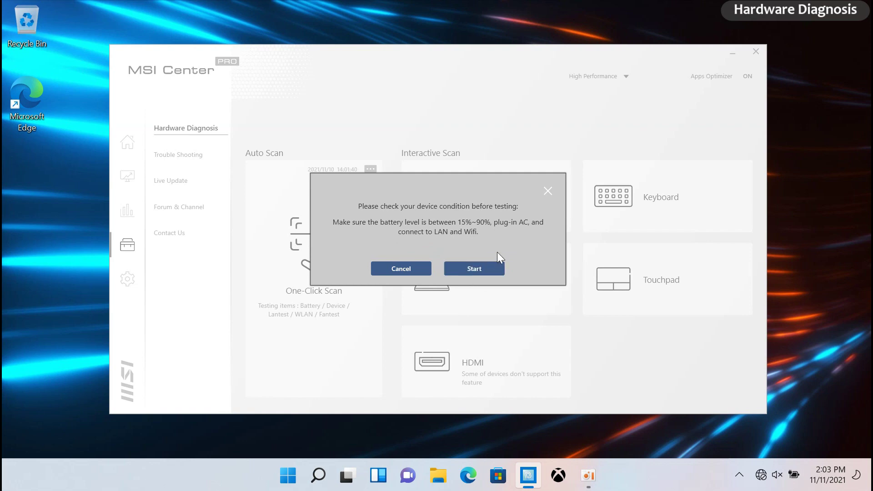
click(549, 196)
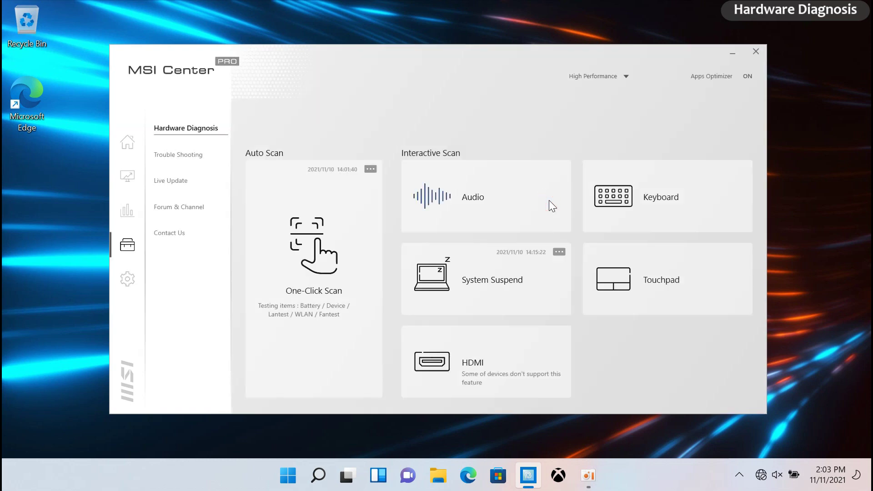
click(514, 200)
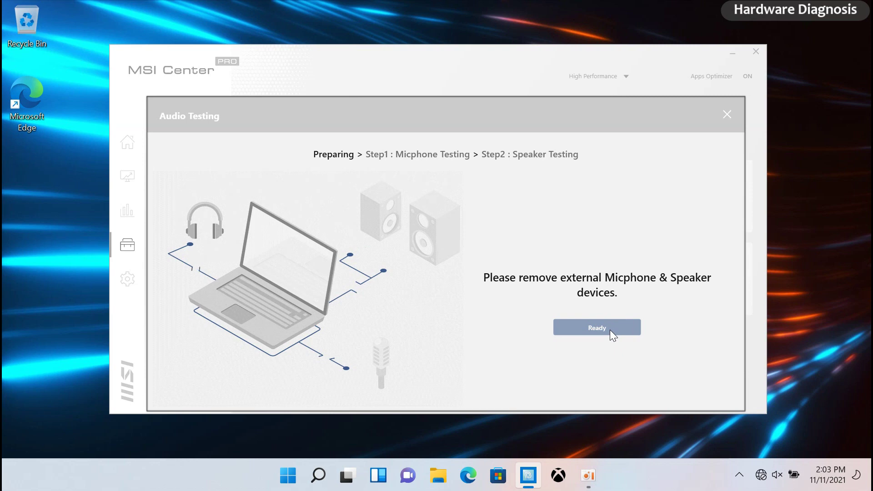
click(730, 124)
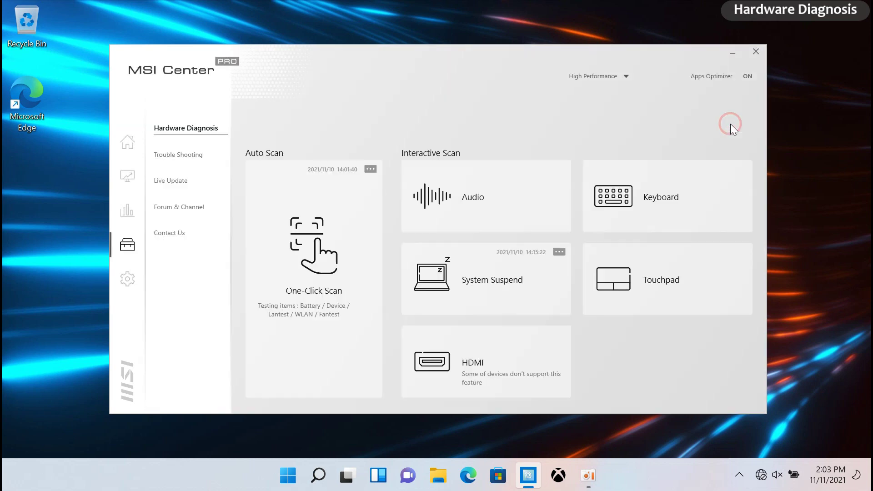
- Open the keyboard test, try both LED light status options ending on normal condition, and close the test
click(677, 189)
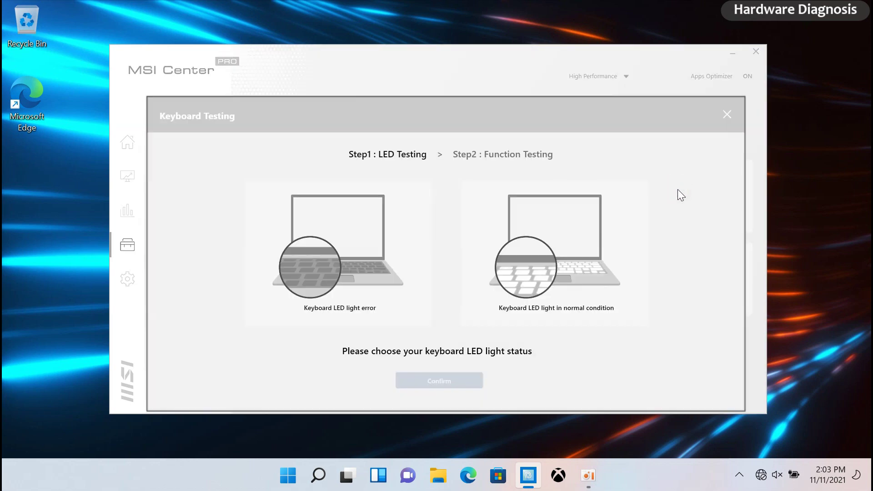
click(380, 214)
click(546, 231)
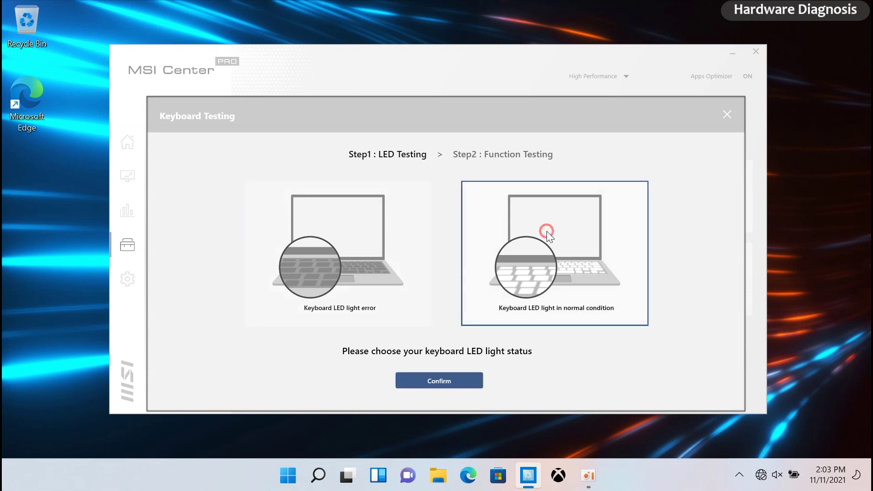
click(510, 230)
click(727, 115)
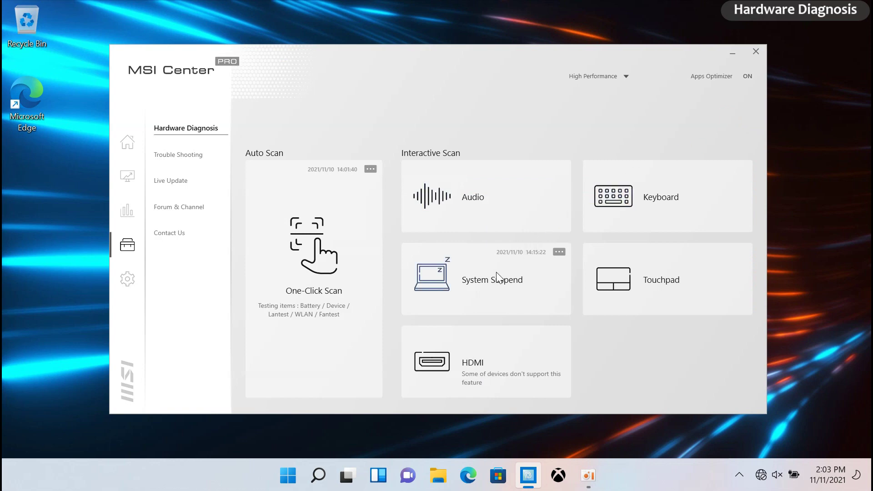
- Preview the System Suspend start prompt and the Touchpad test, closing each without running it
click(482, 279)
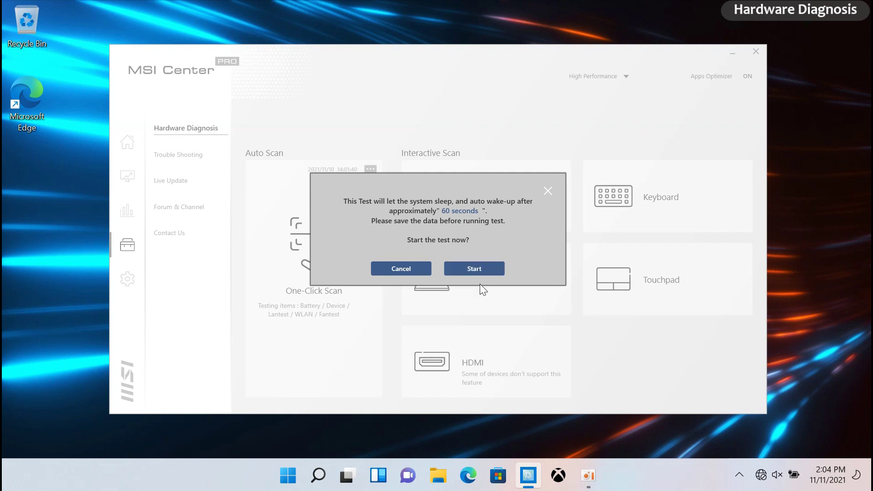
click(546, 195)
click(663, 287)
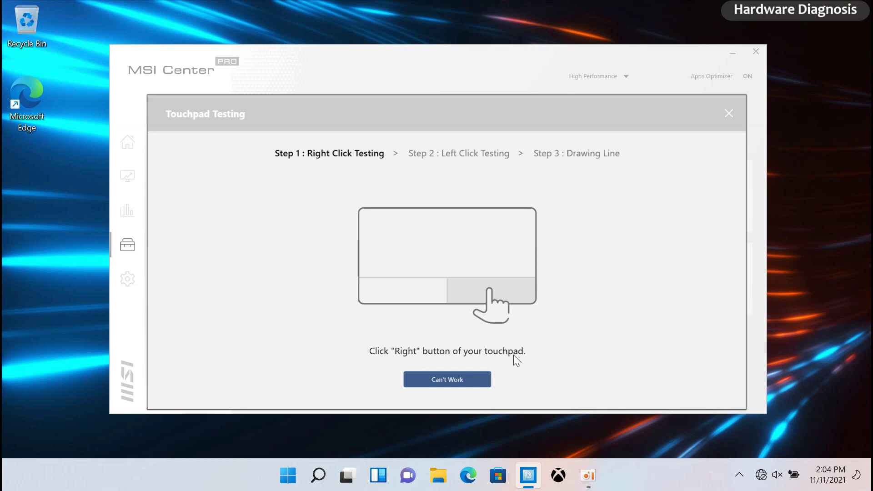
click(729, 113)
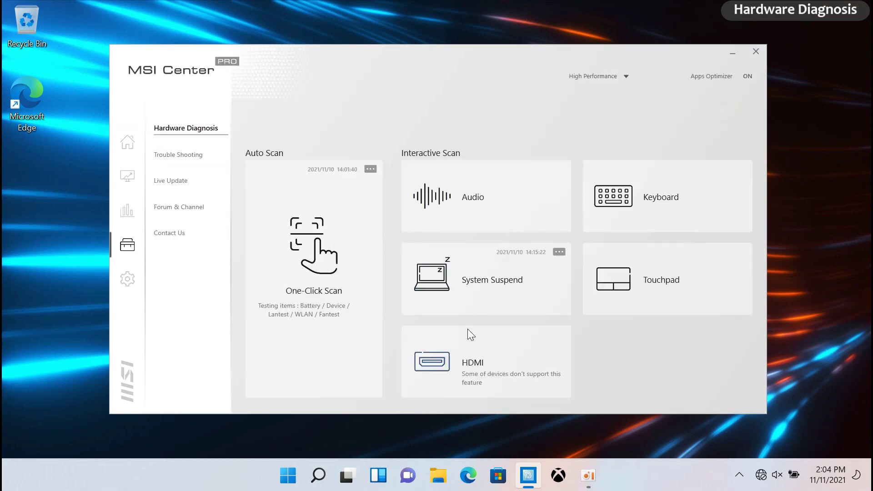
- Open the HDMI test's start prompt and dismiss it without starting the test
click(459, 362)
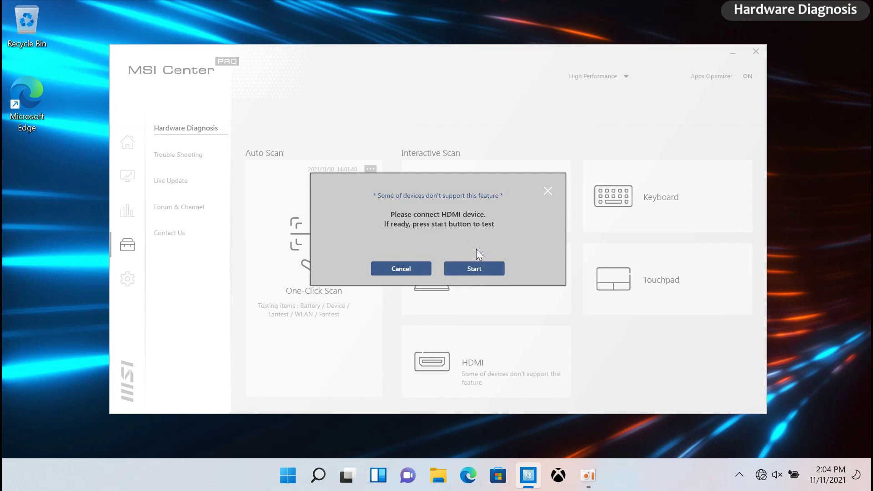
click(555, 195)
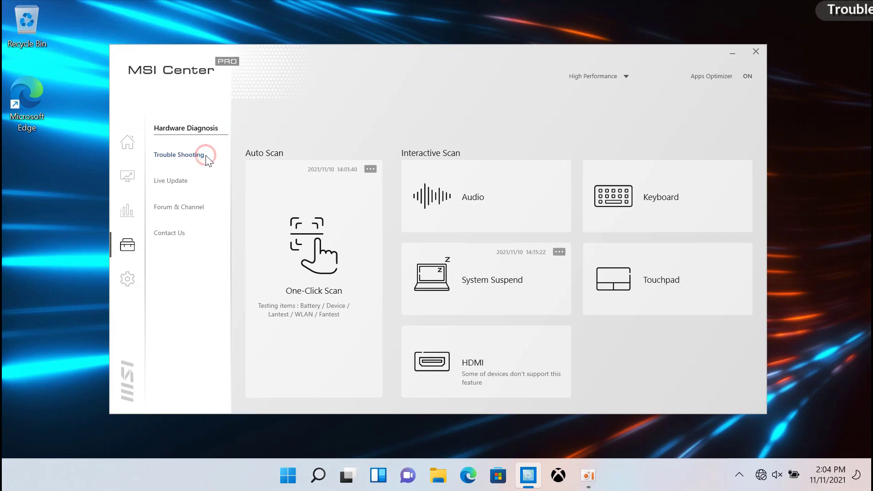
- Browse the After-Sales Service, Support Article and Knowledge Base sections of Trouble Shooting
click(205, 156)
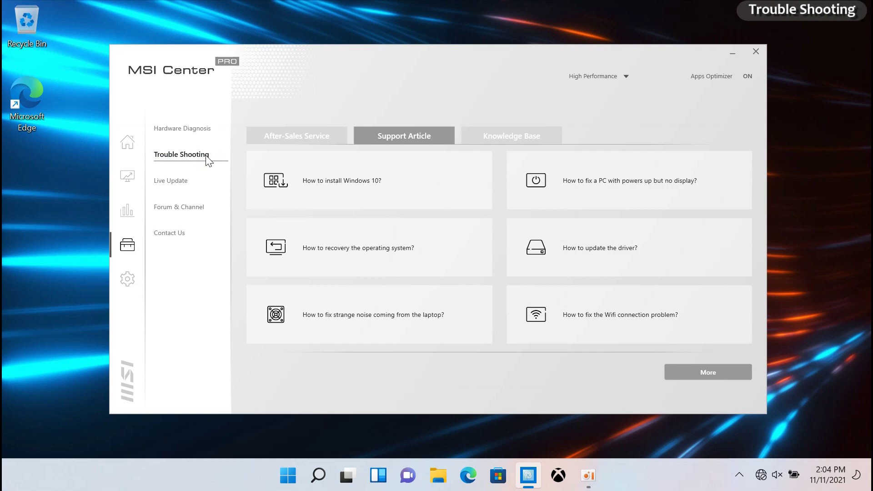
click(262, 133)
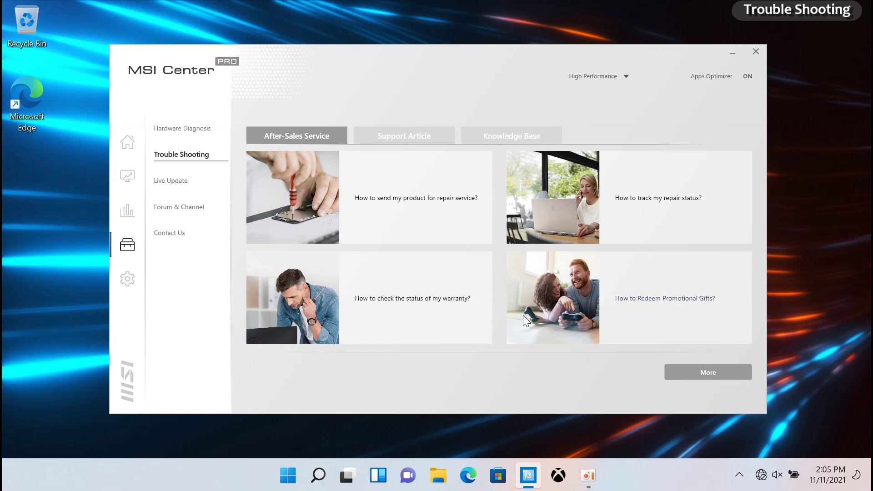
click(405, 139)
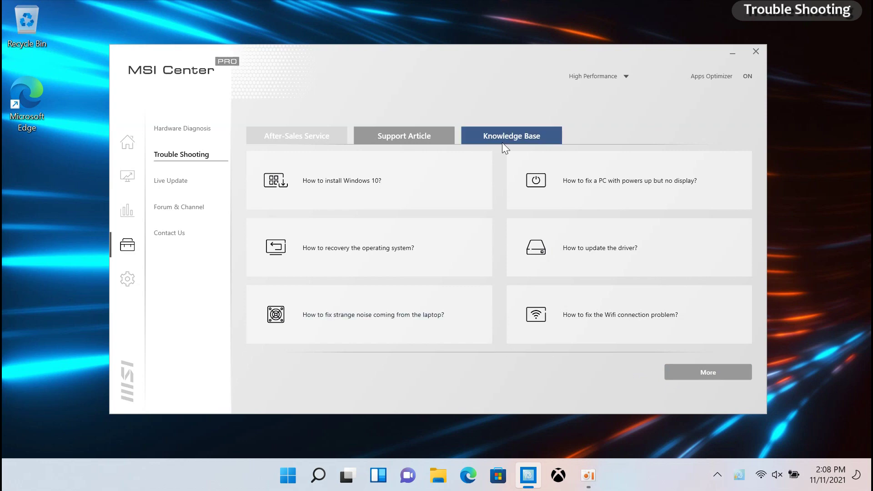
click(501, 143)
scroll(499, 214, down, 3)
scroll(499, 214, up, 3)
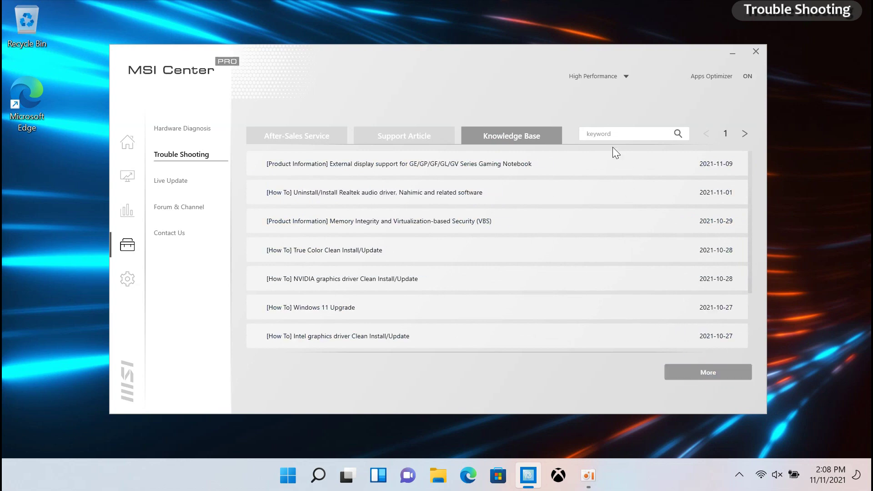
- Search the knowledge base for "graphic" and look through the matching articles
click(595, 135)
text(graphic)
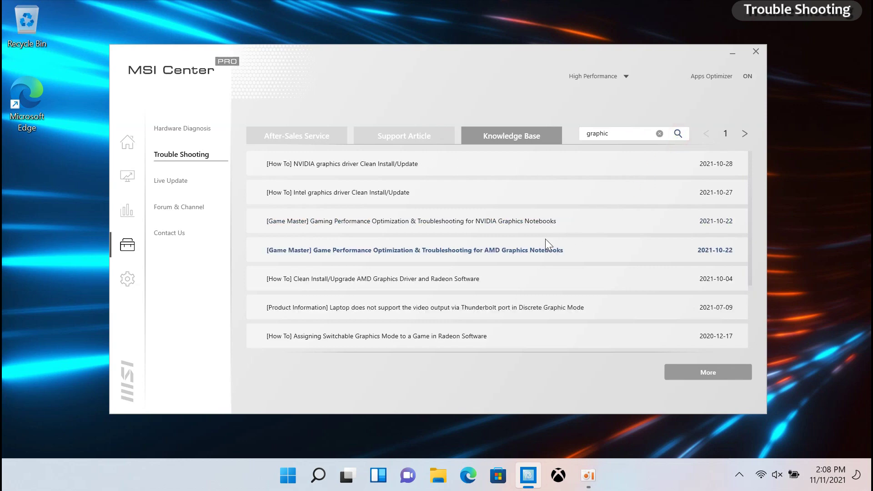
scroll(527, 240, down, 3)
scroll(527, 240, up, 3)
scroll(527, 240, down, 3)
scroll(527, 240, up, 3)
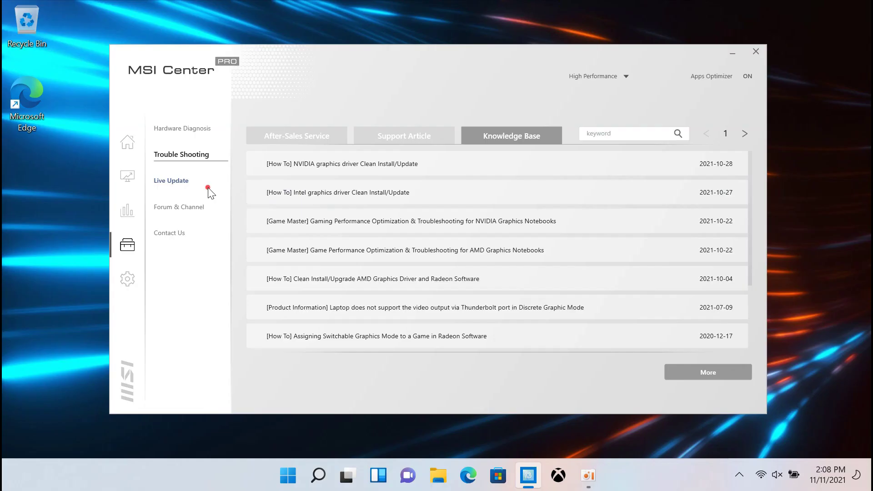
- Select the Duet Display utility for download in Live Update and view the Microsoft app updates
click(208, 188)
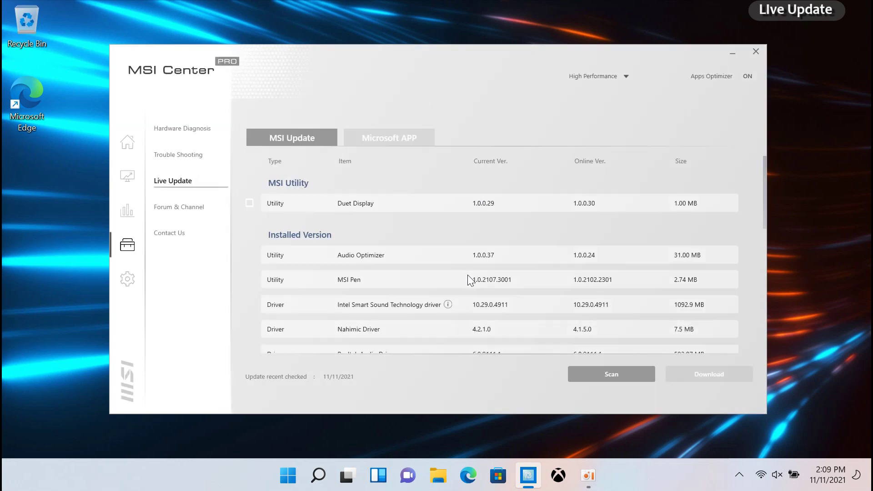
click(249, 205)
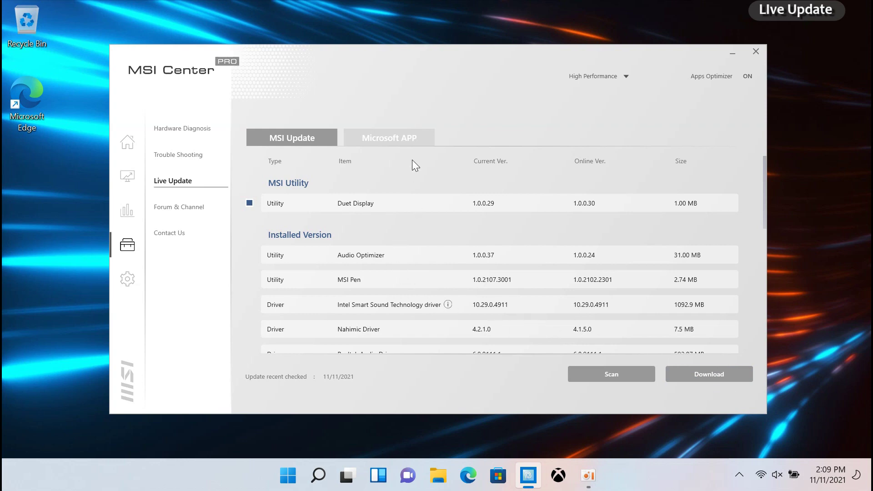
click(403, 138)
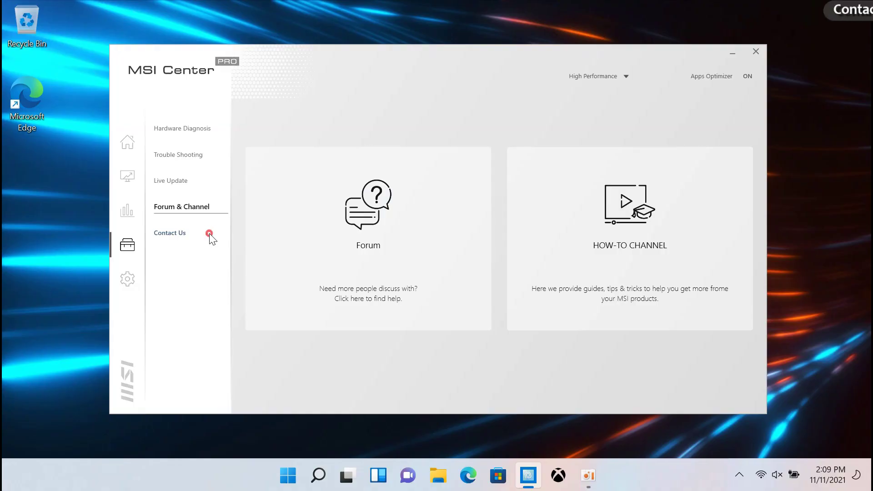
- Show the Contact Us support options
click(210, 234)
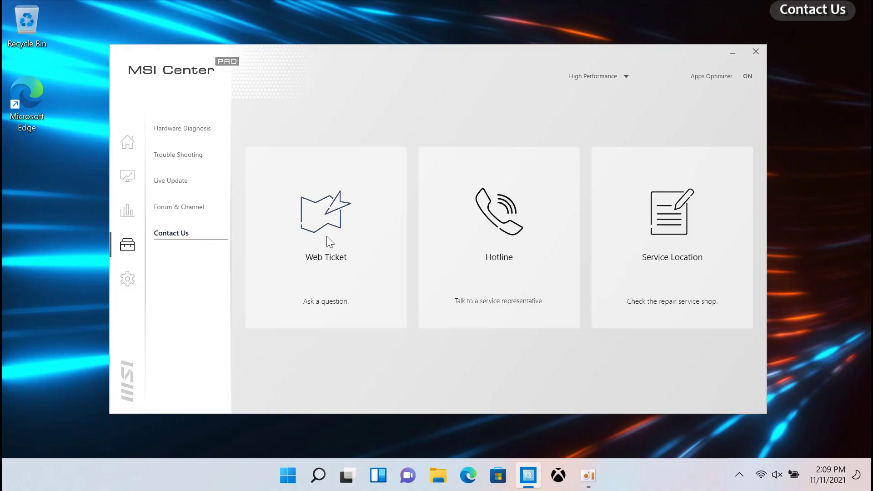